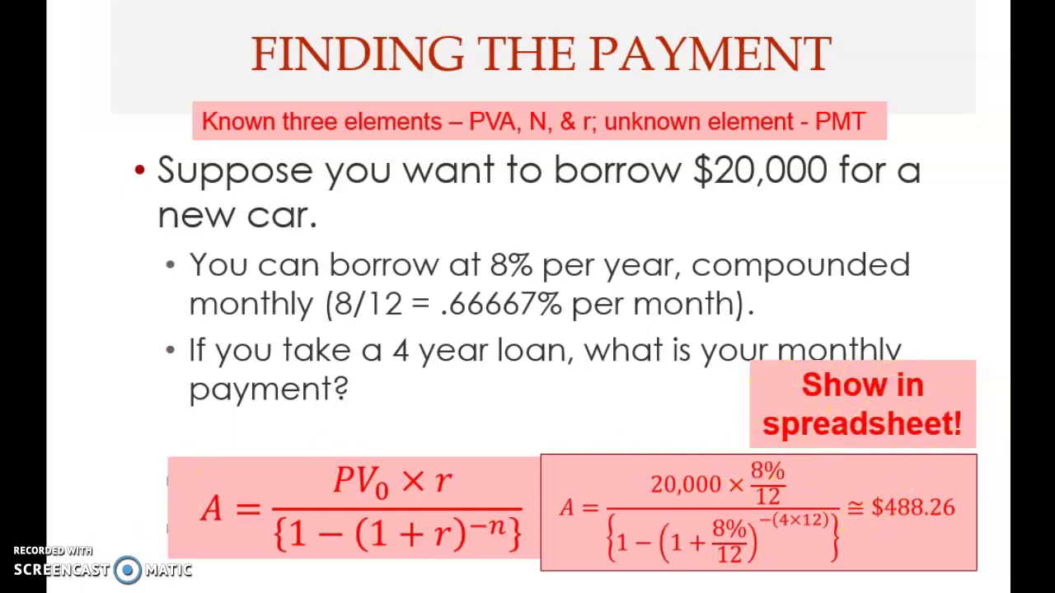
# Switch from the Finding the Payment slide to the Excel loan example (20000 over 48 periods)
pyautogui.hotkey('alt', 'Tab')
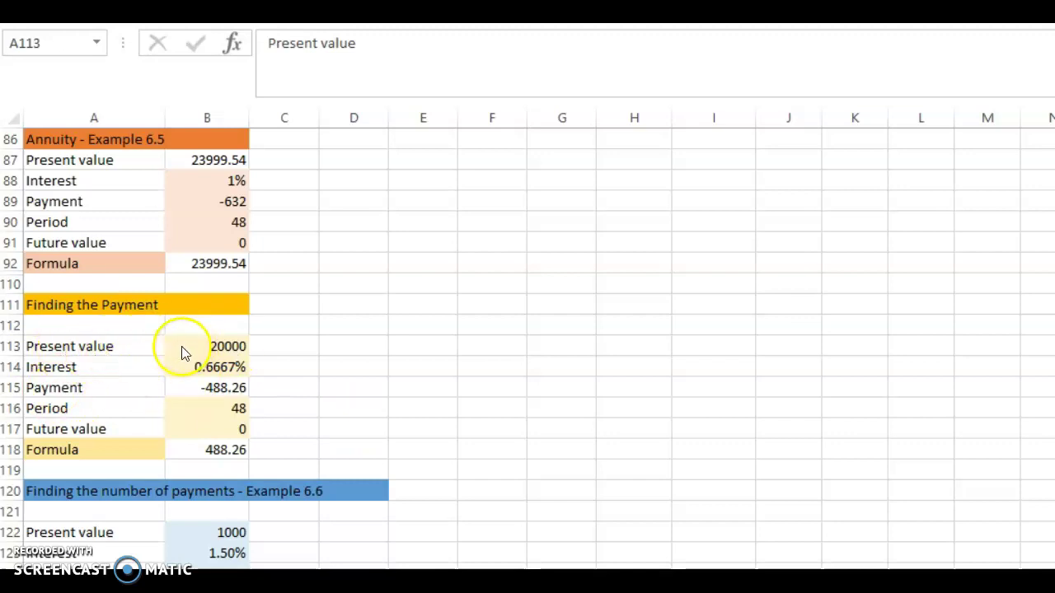
pyautogui.click(95, 350)
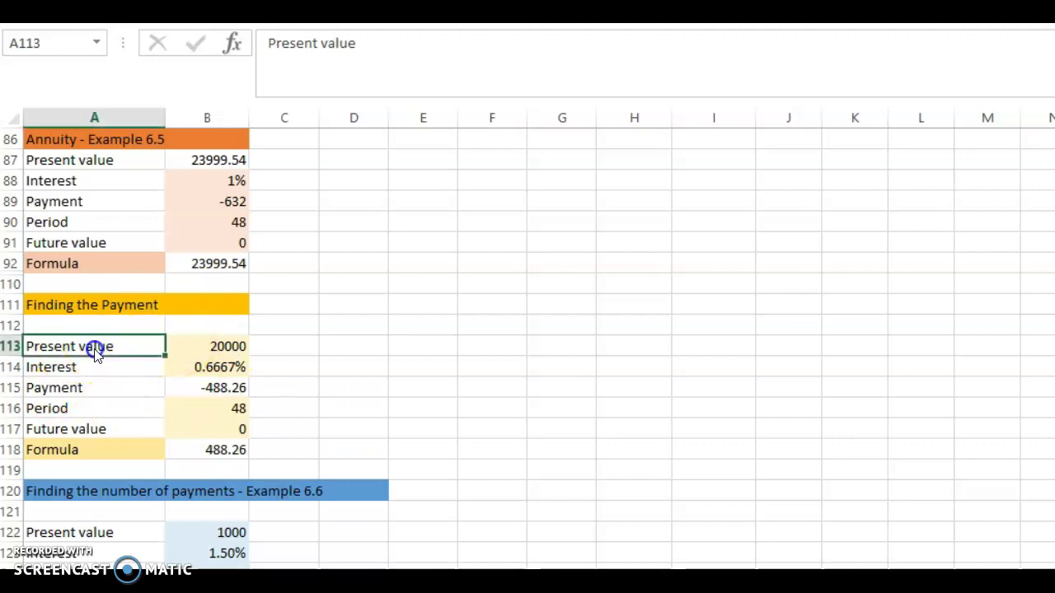
pyautogui.click(238, 347)
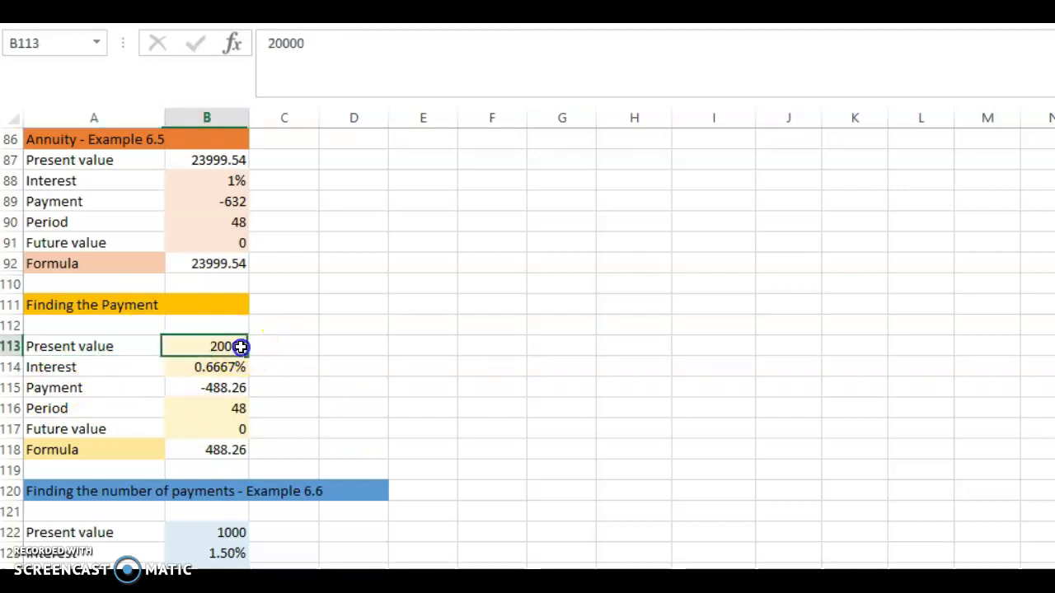
pyautogui.click(69, 368)
pyautogui.click(192, 367)
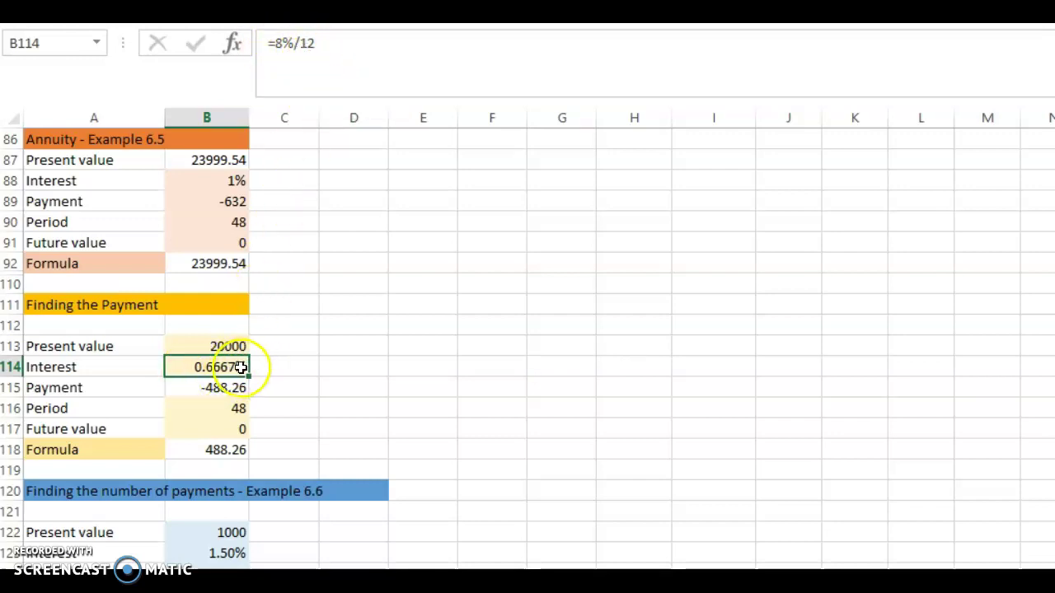
pyautogui.click(66, 406)
pyautogui.click(231, 406)
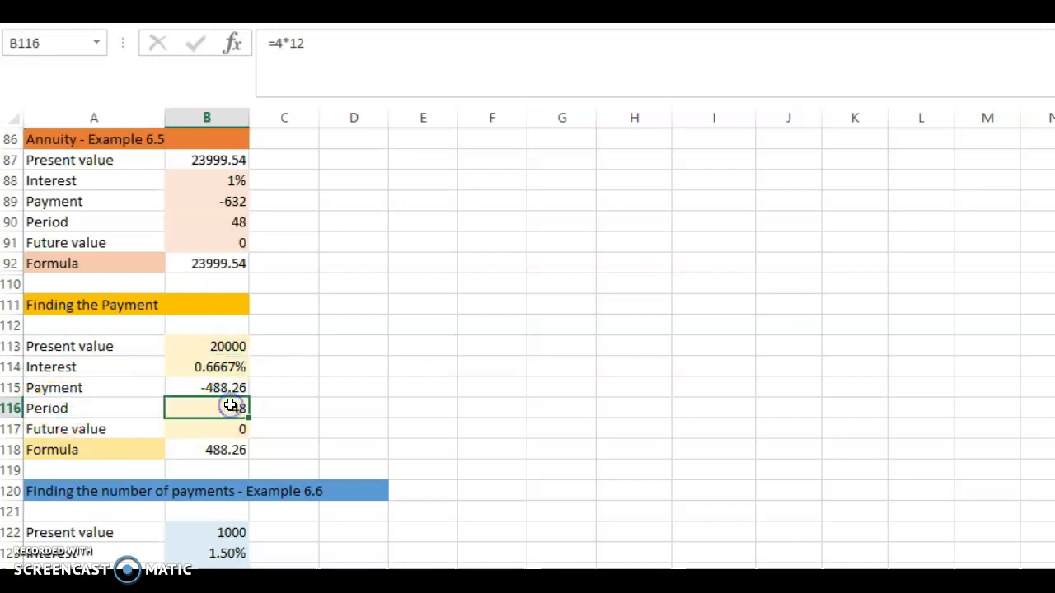
pyautogui.click(234, 366)
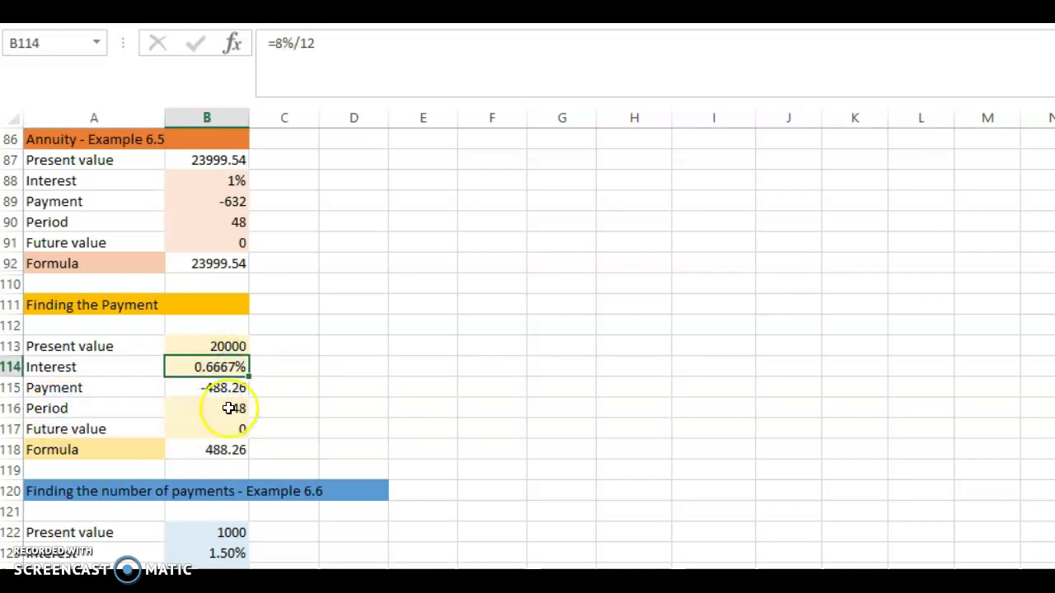
pyautogui.click(226, 407)
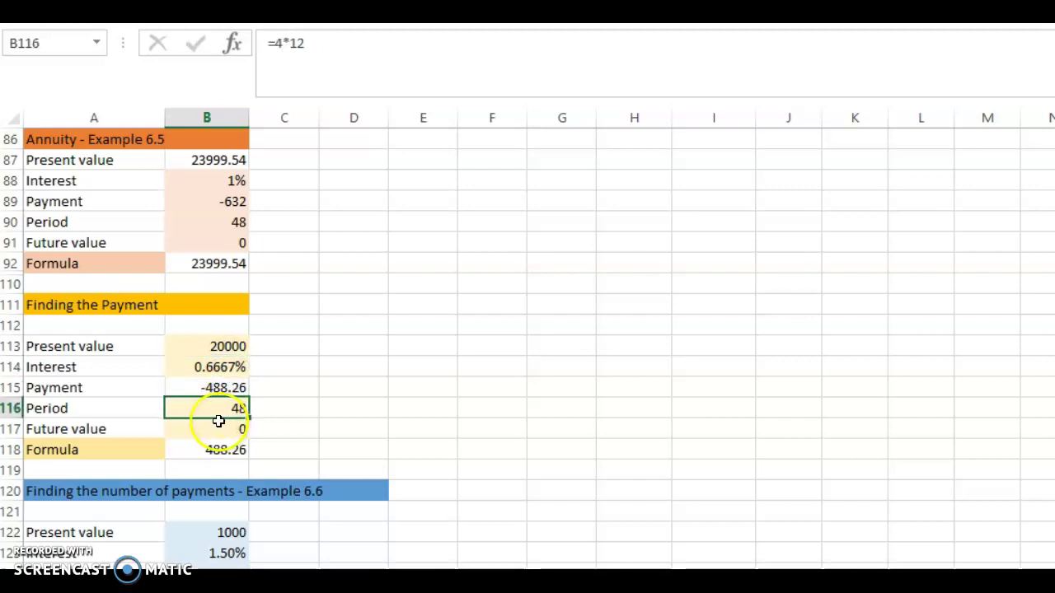
pyautogui.click(212, 429)
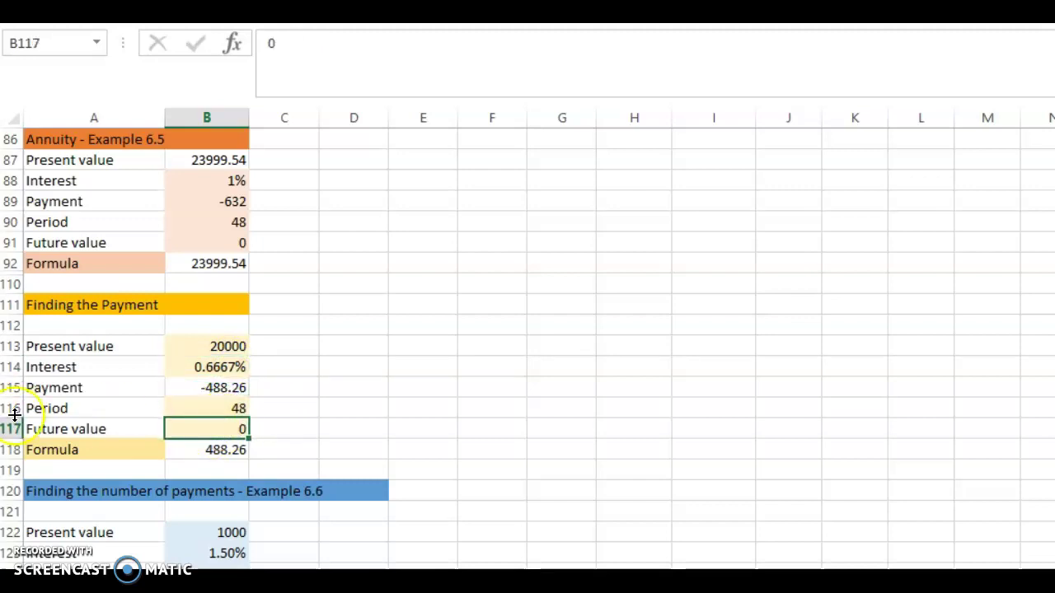
pyautogui.click(64, 388)
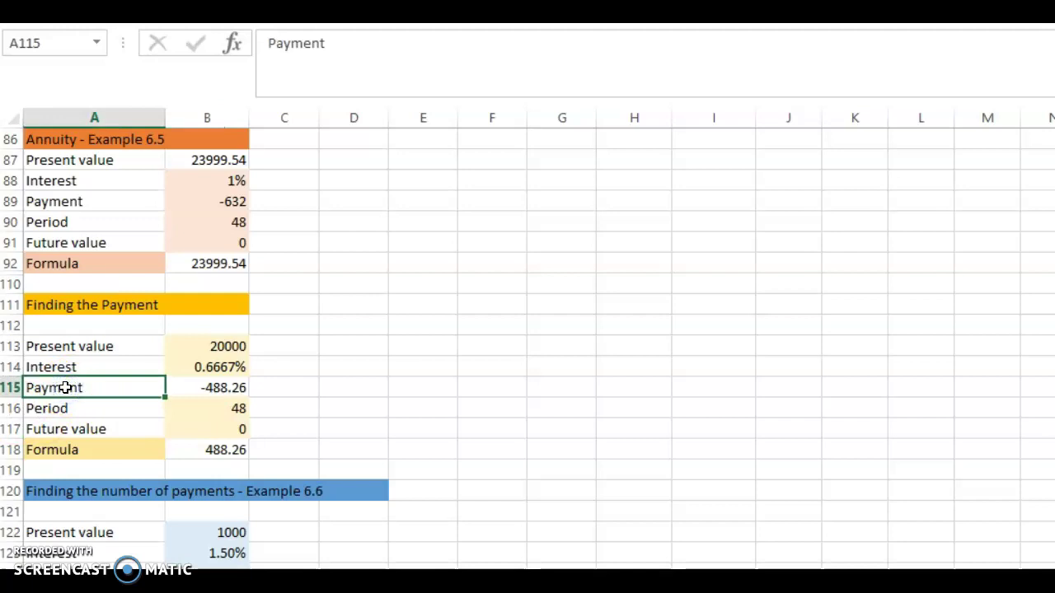
pyautogui.click(194, 388)
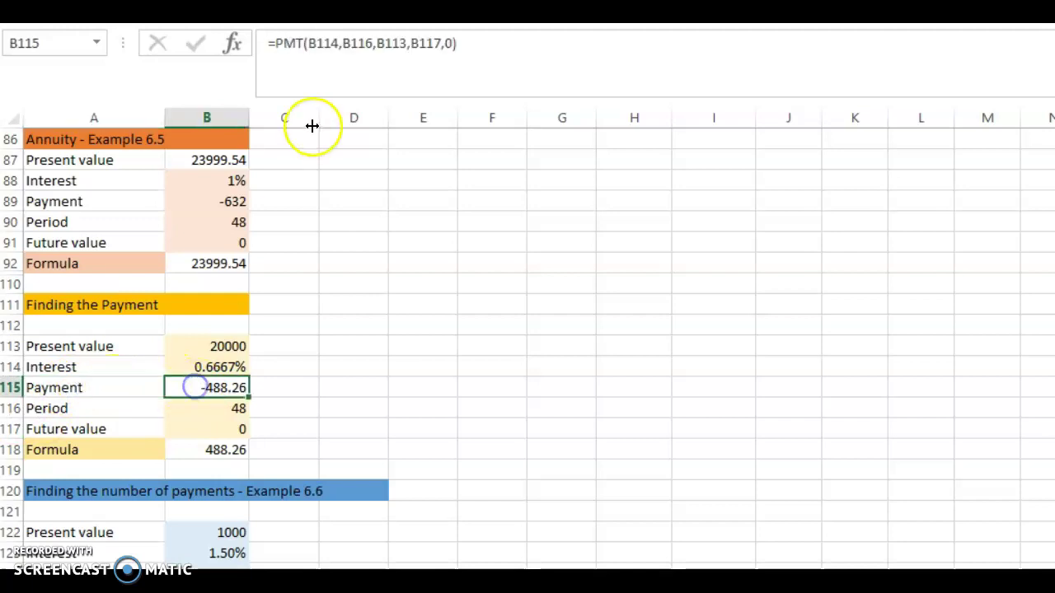
pyautogui.click(307, 45)
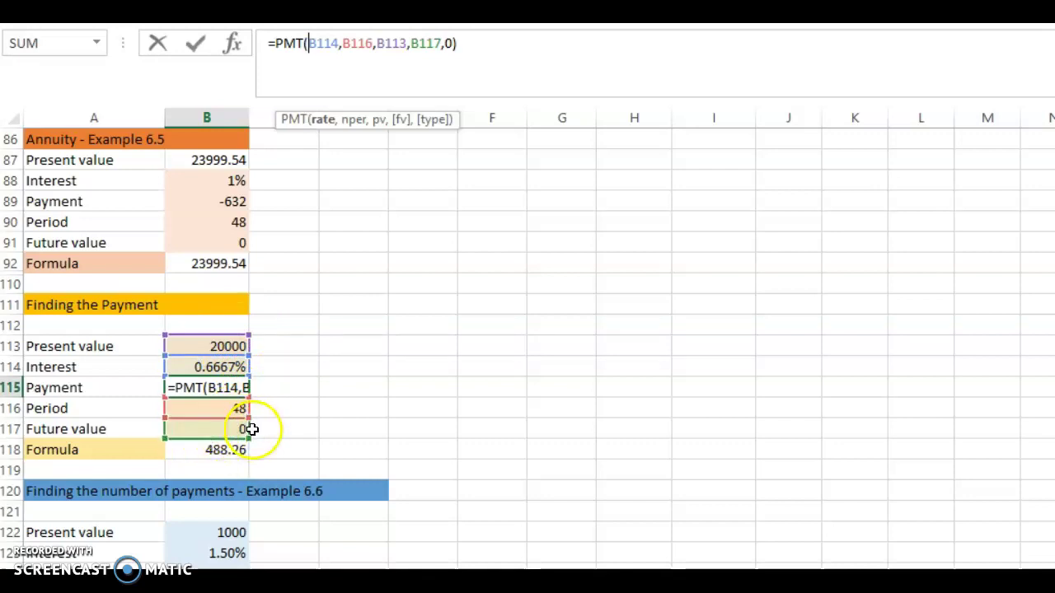
pyautogui.click(445, 43)
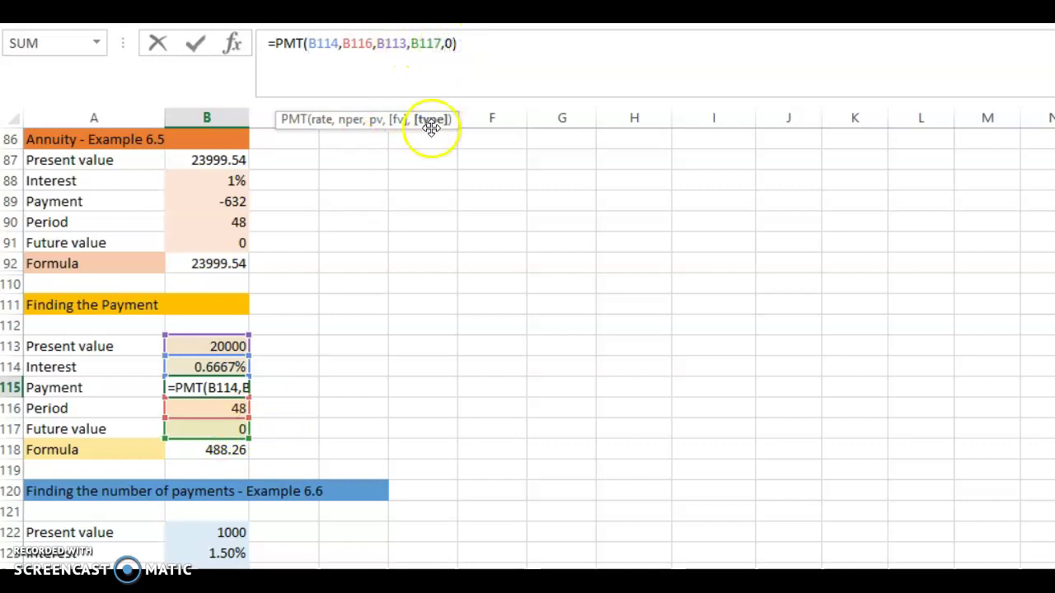
pyautogui.click(456, 43)
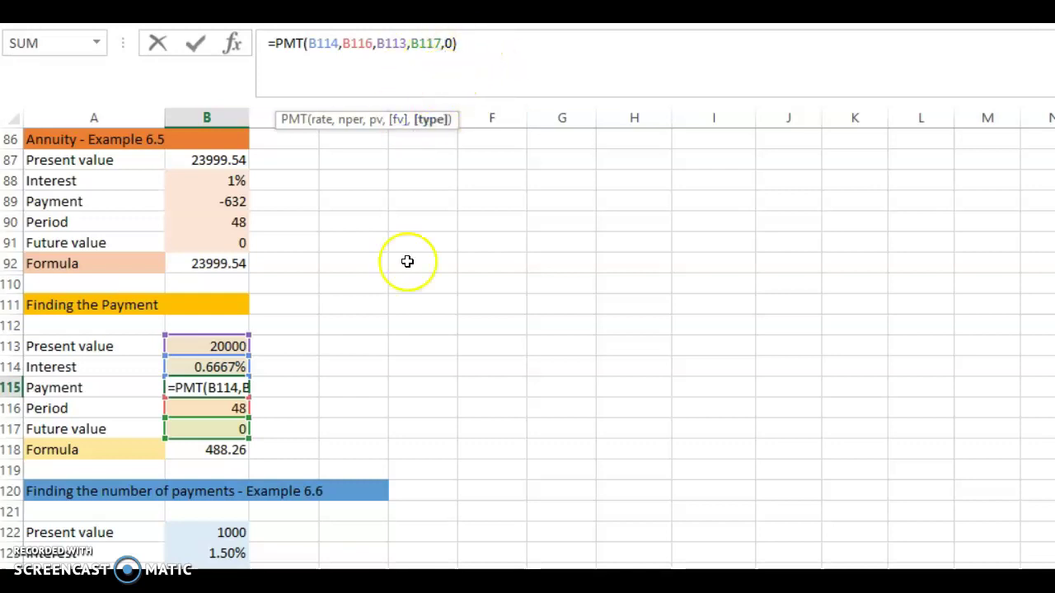
pyautogui.click(447, 43)
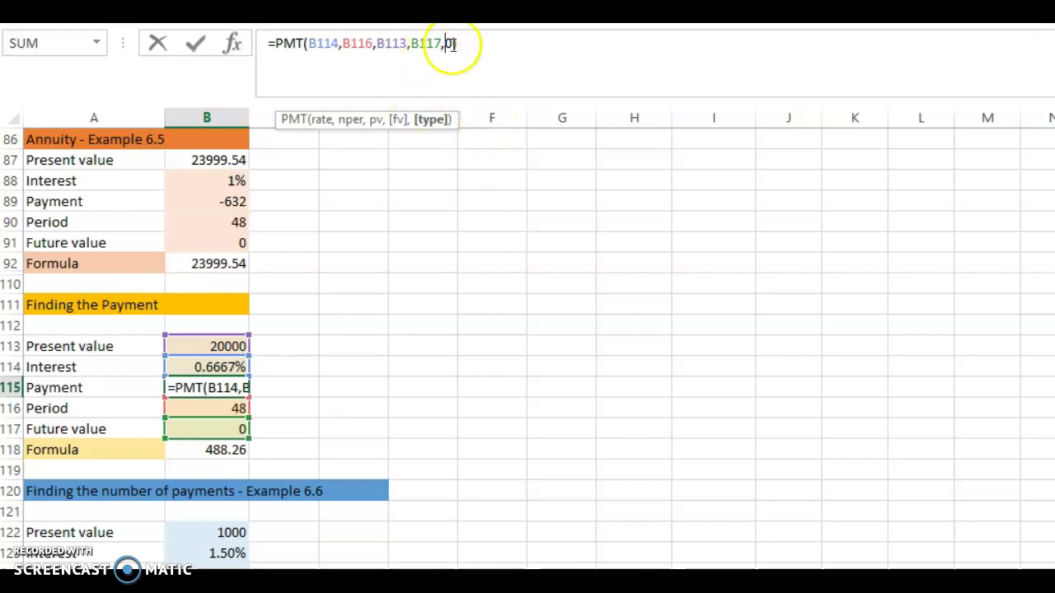
pyautogui.click(193, 43)
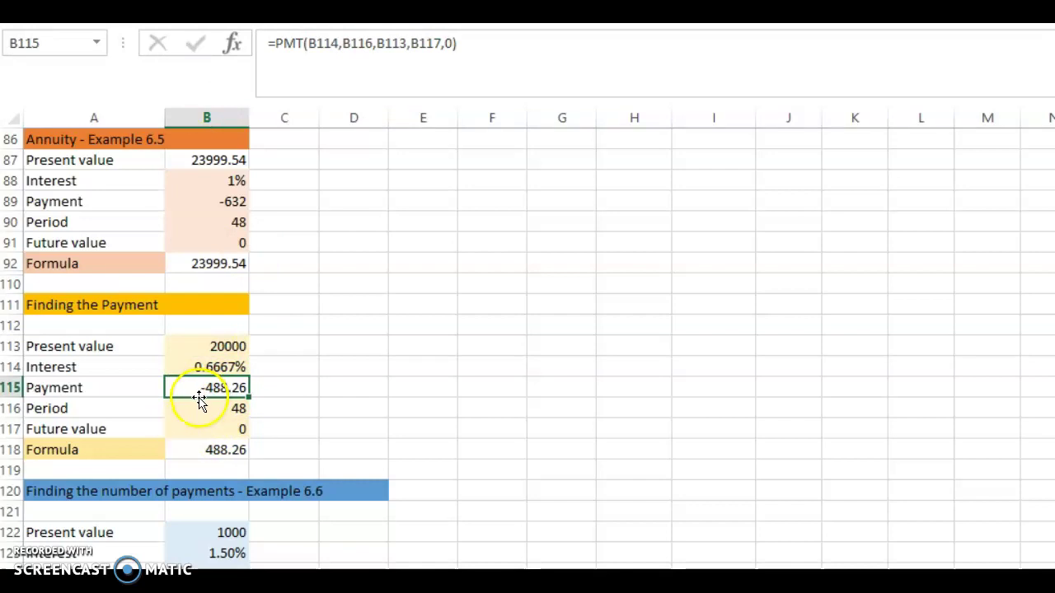
# Select the 20000 loan amount in B113 and edit it in the formula bar, keeping it negative
pyautogui.click(230, 345)
pyautogui.click(275, 43)
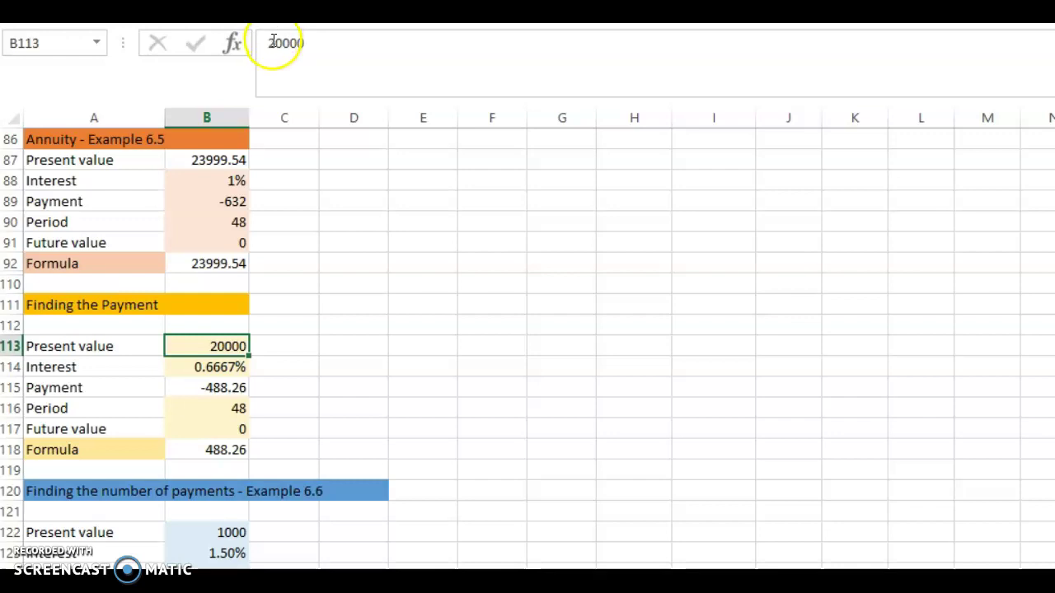
pyautogui.click(270, 45)
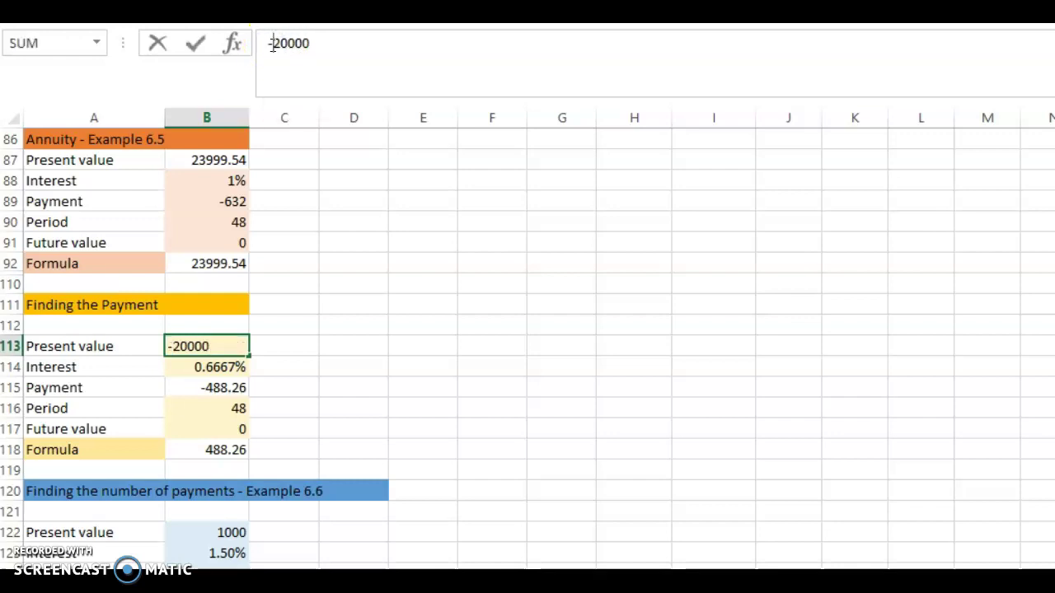
pyautogui.click(196, 43)
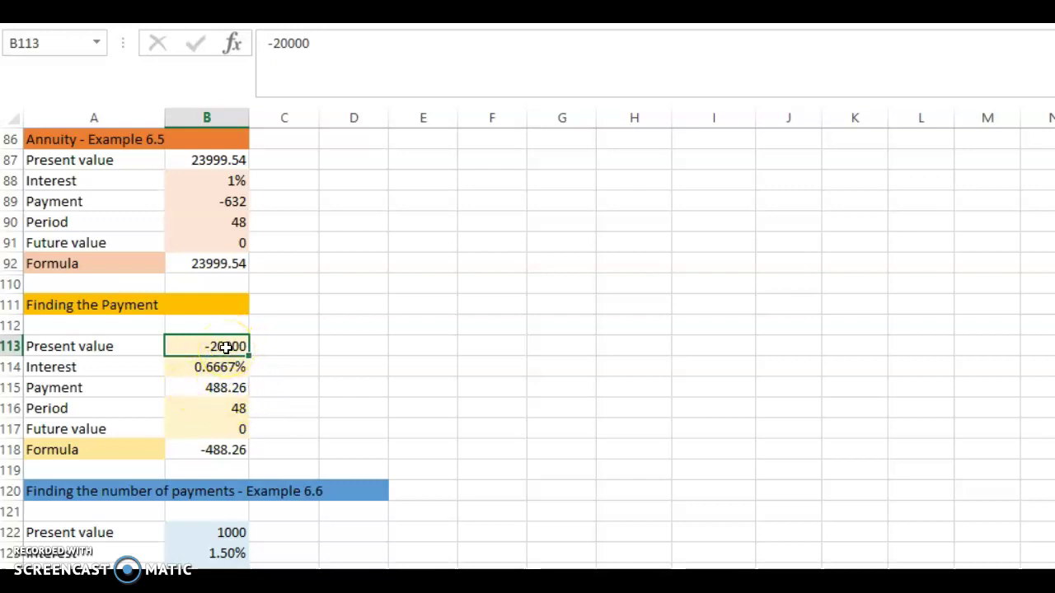
# Delete the minus sign so B113 is 20000 and B118 reads 488.26, then return to PowerPoint
pyautogui.click(272, 44)
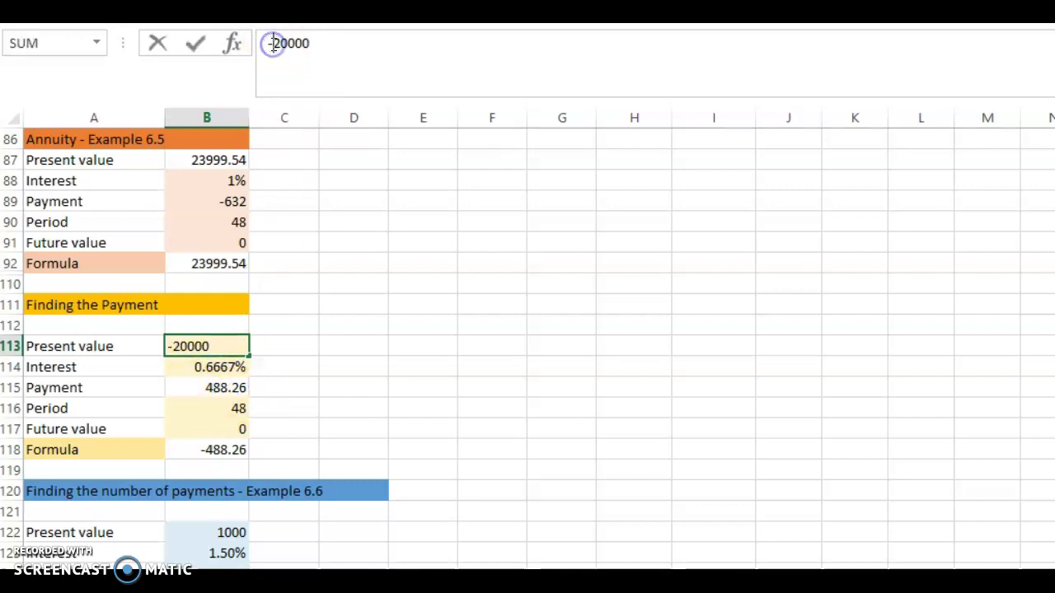
pyautogui.press('BackSpace')
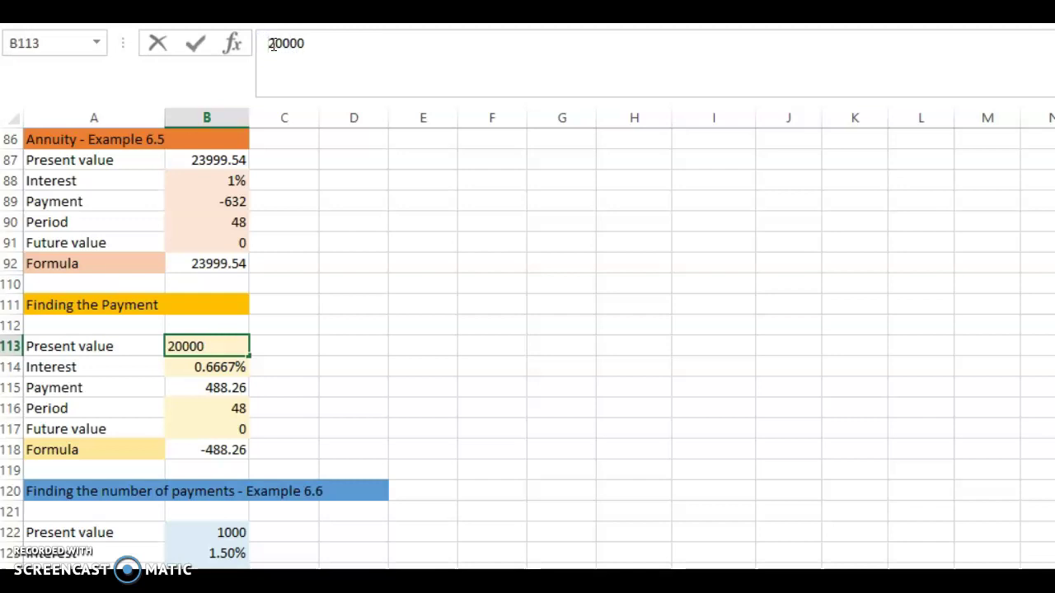
pyautogui.click(195, 43)
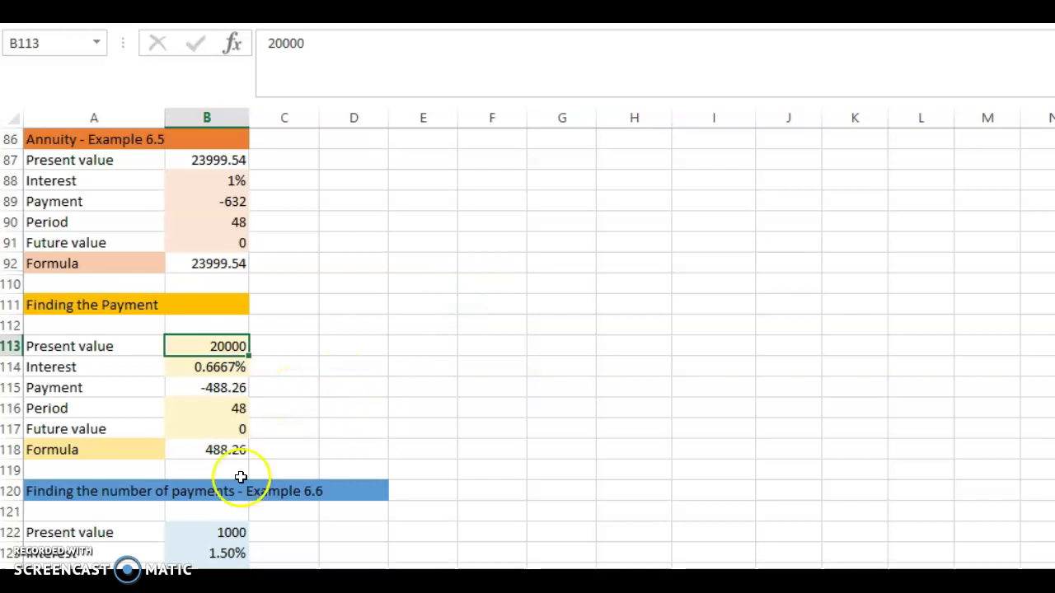
pyautogui.hotkey('alt', 'Tab')
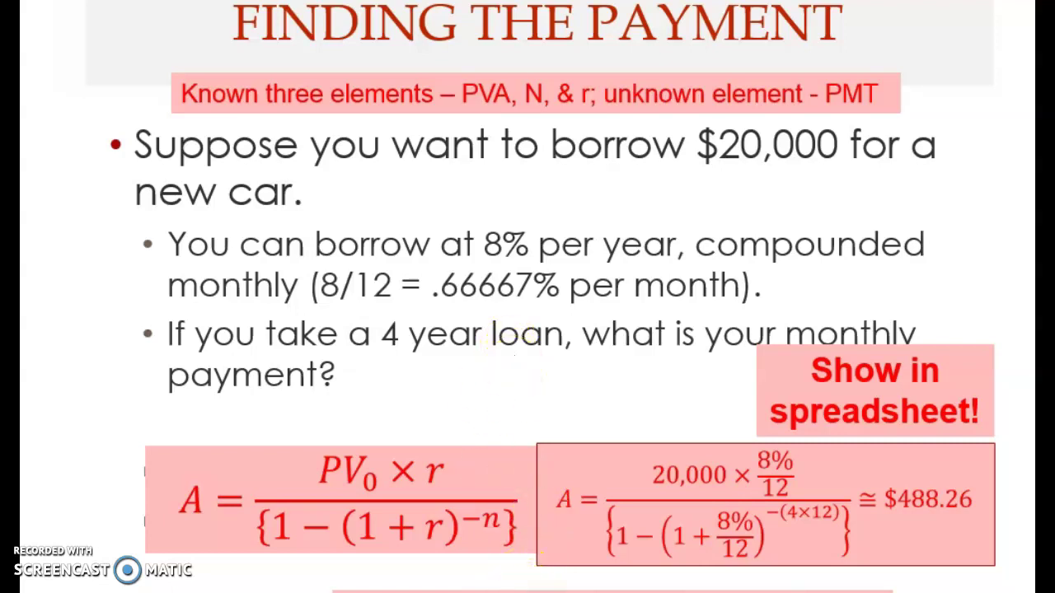
# Scroll down the slide and follow the 'Show in financial calculator app!' link to fncalculator.com
pyautogui.scroll(-1, 541, 330)
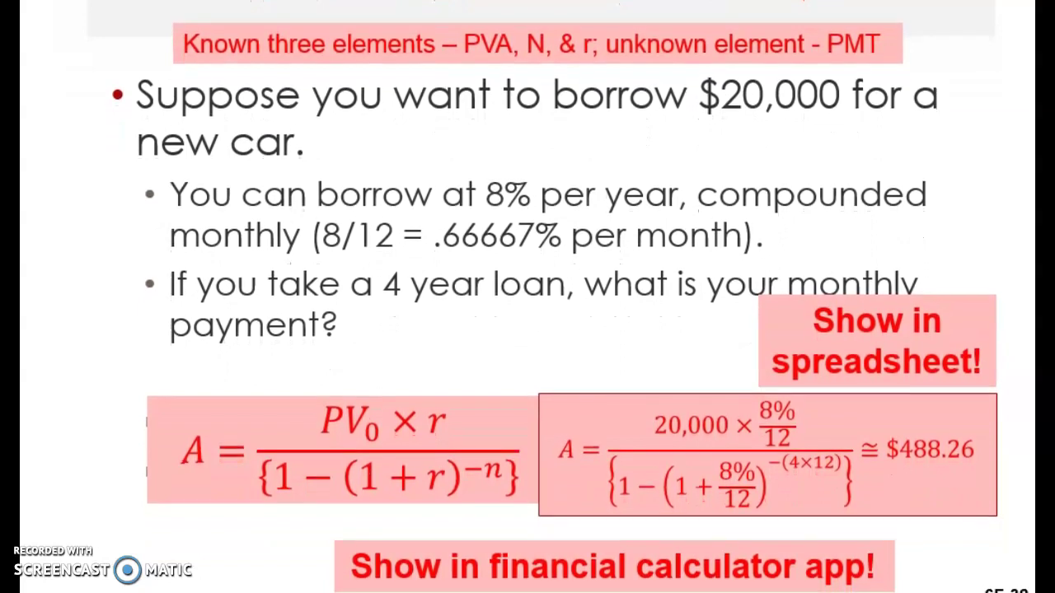
pyautogui.scroll(-1, 540, 330)
pyautogui.click(448, 566)
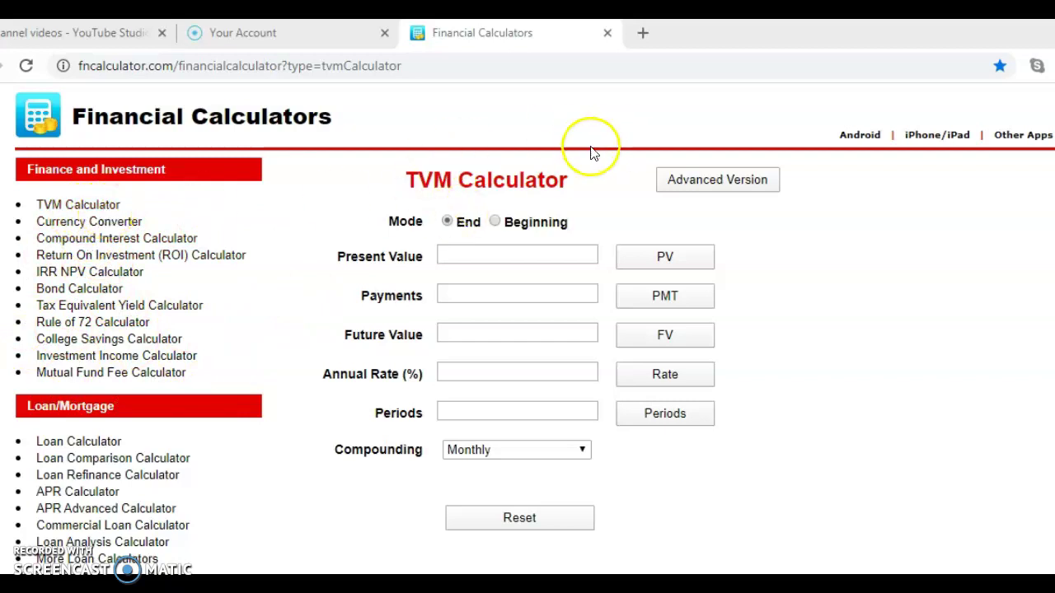
# Enter present value 20,000 and future value 0 in the TVM Calculator
pyautogui.click(484, 257)
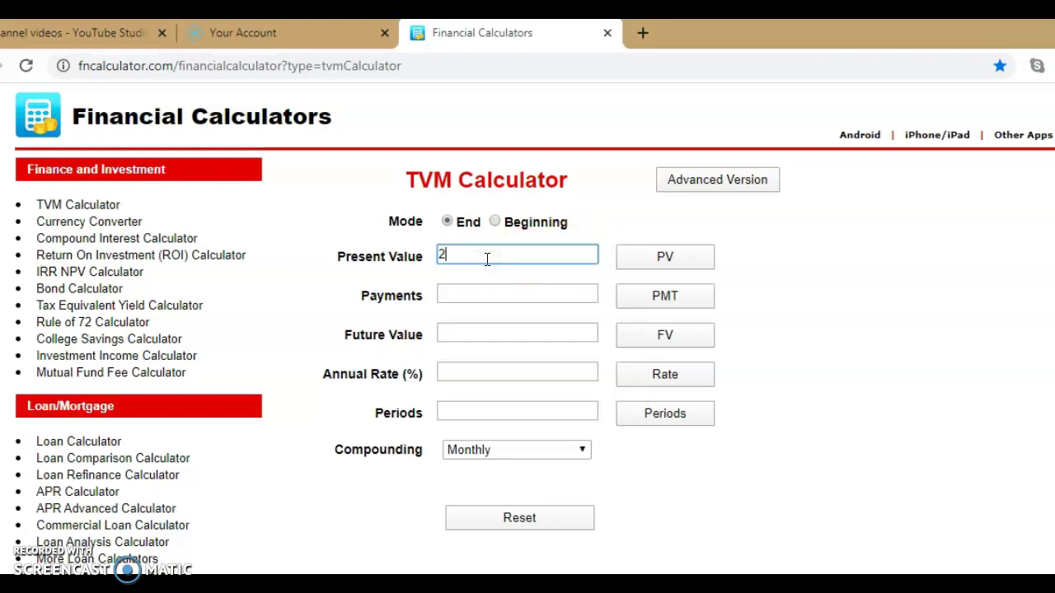
pyautogui.write('20,000')
pyautogui.click(528, 253)
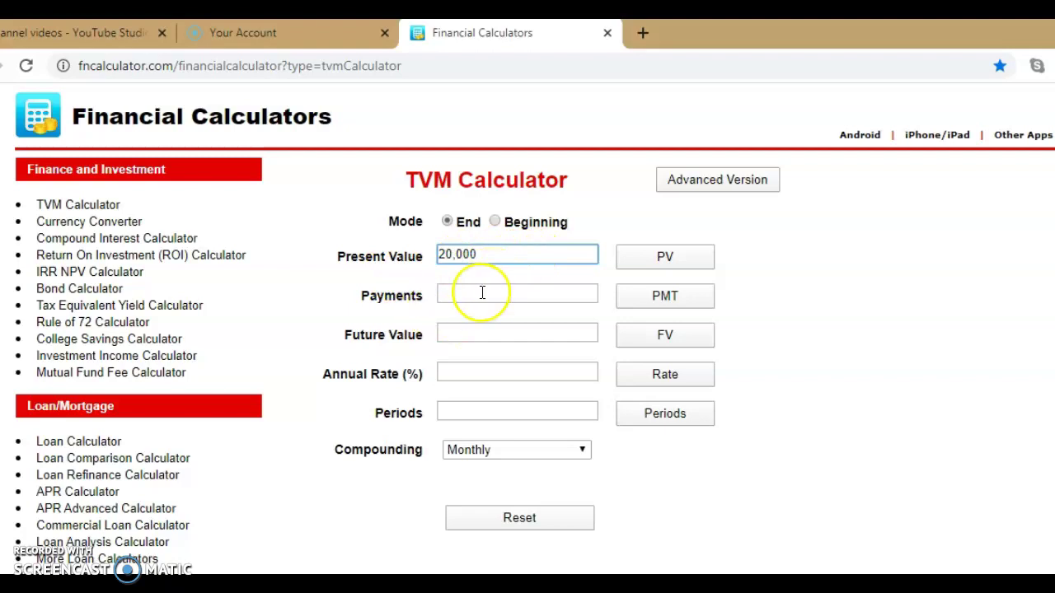
pyautogui.click(477, 330)
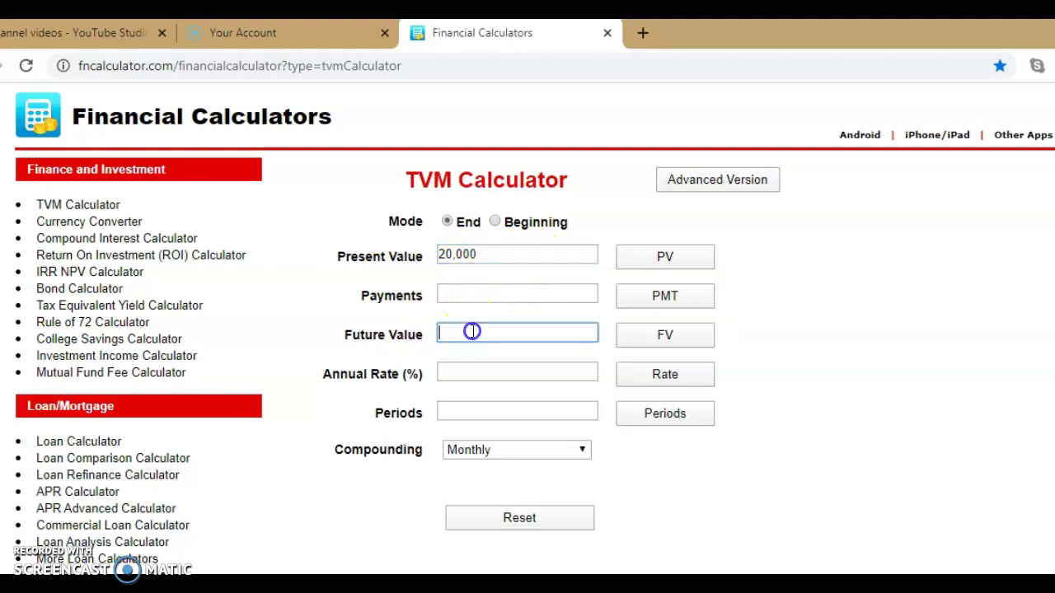
pyautogui.write('0')
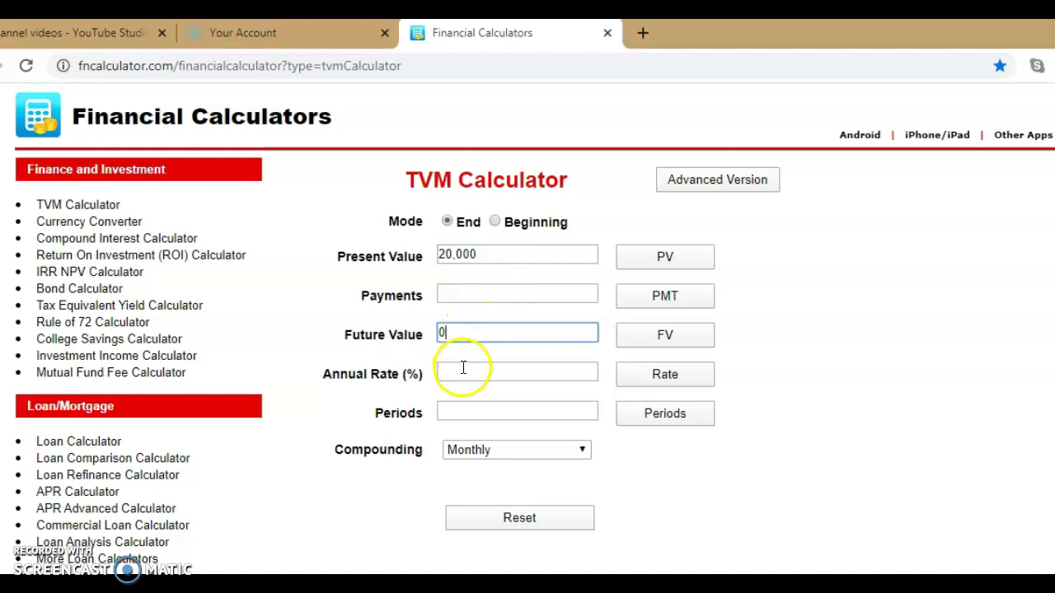
# Enter the annual rate 0.6666666666667 and 48 periods
pyautogui.click(464, 369)
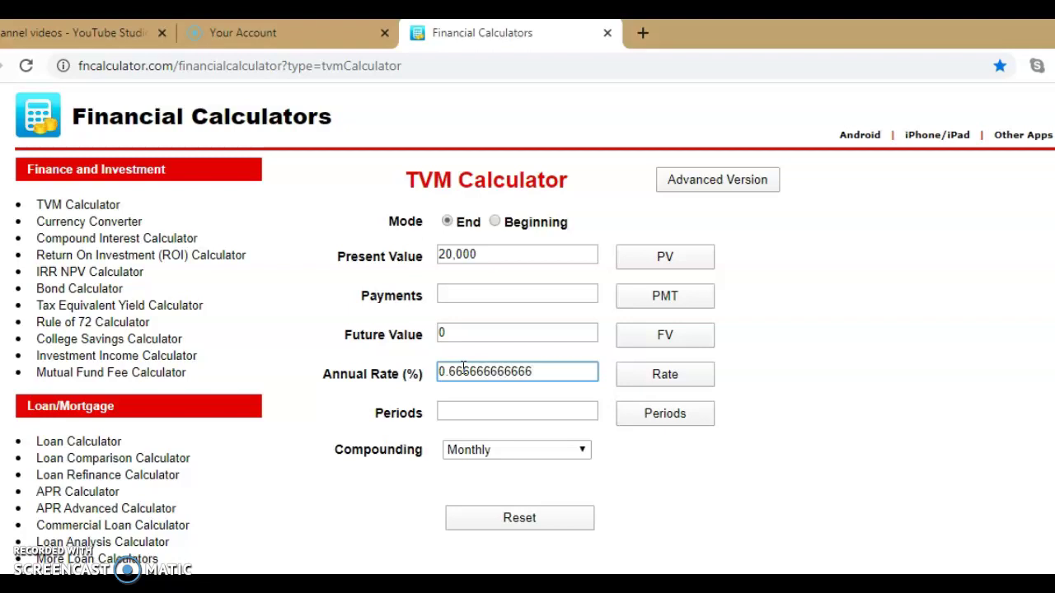
pyautogui.write('7')
pyautogui.click(464, 410)
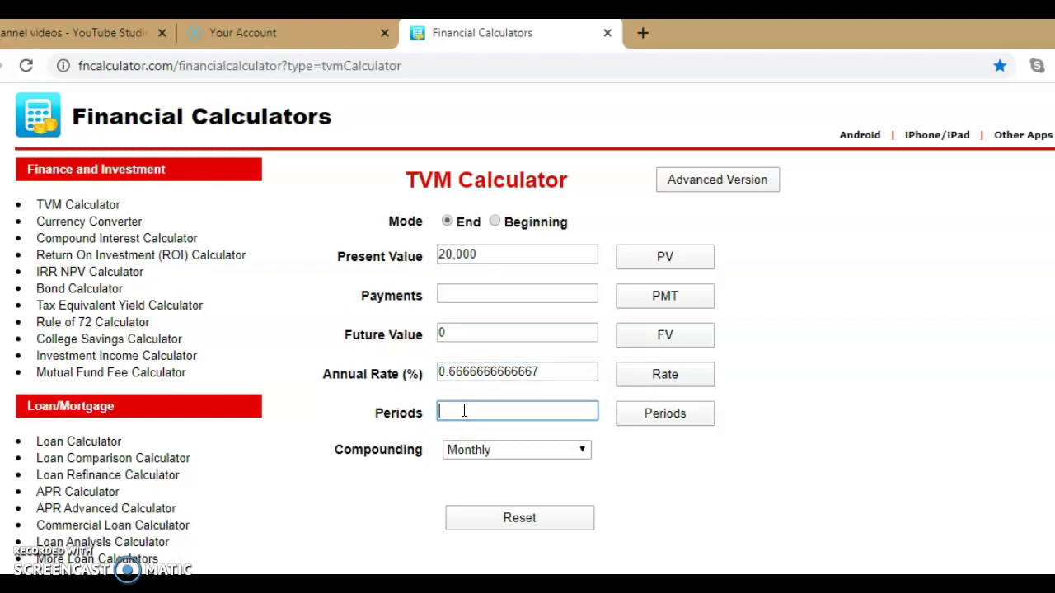
pyautogui.click(192, 492)
pyautogui.click(450, 411)
pyautogui.write('48')
pyautogui.click(581, 450)
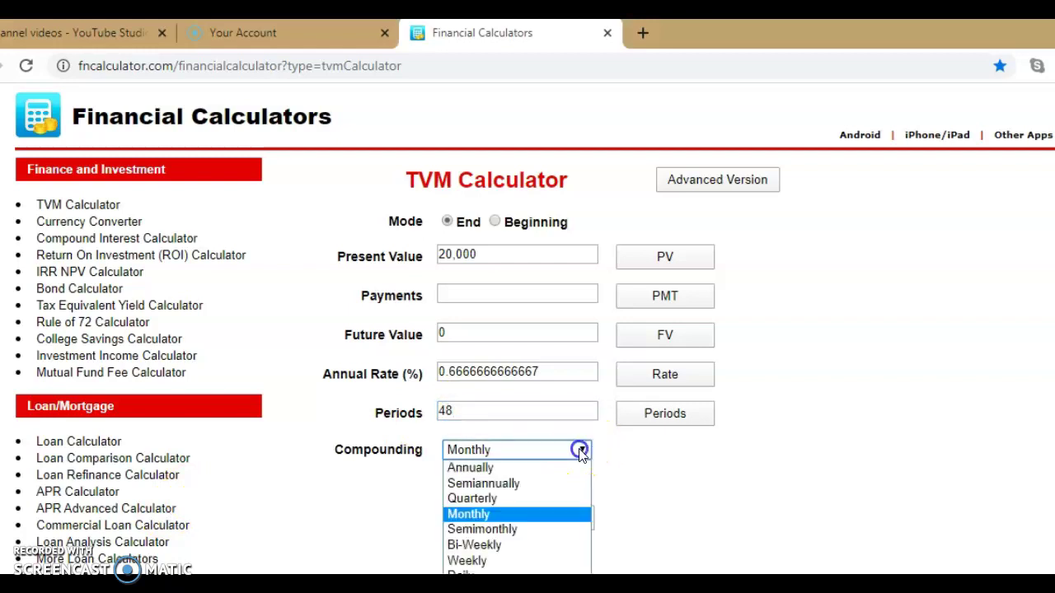
# Set compounding to Annually and solve for PMT, giving -488.26
pyautogui.click(521, 467)
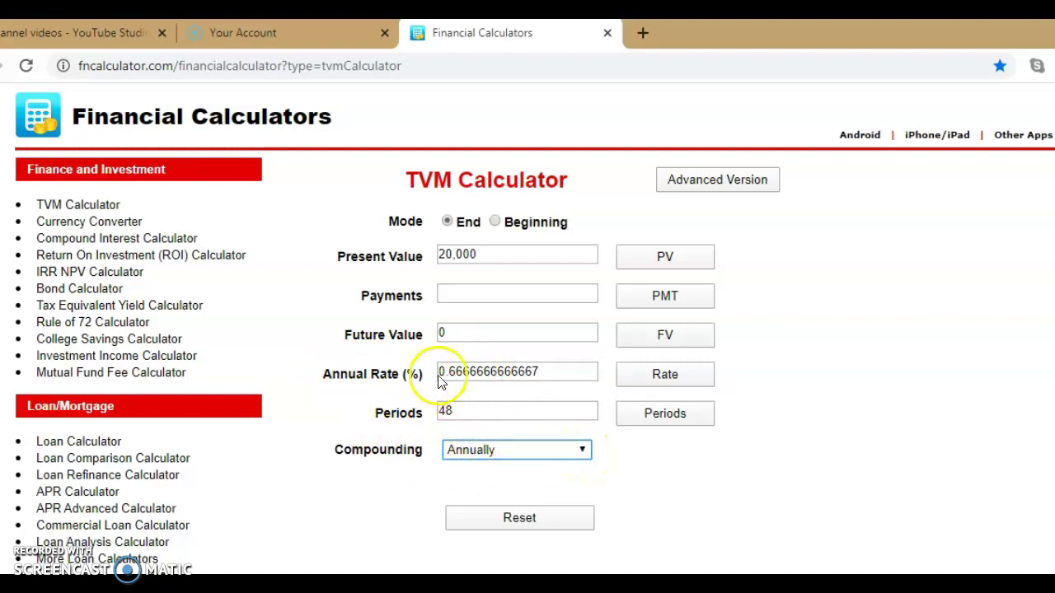
pyautogui.click(672, 301)
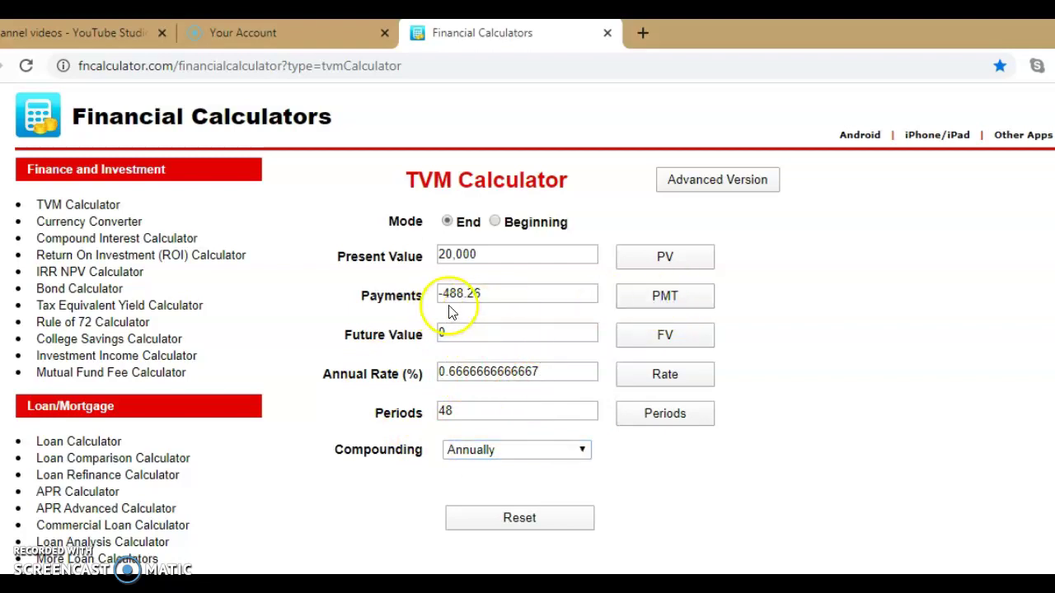